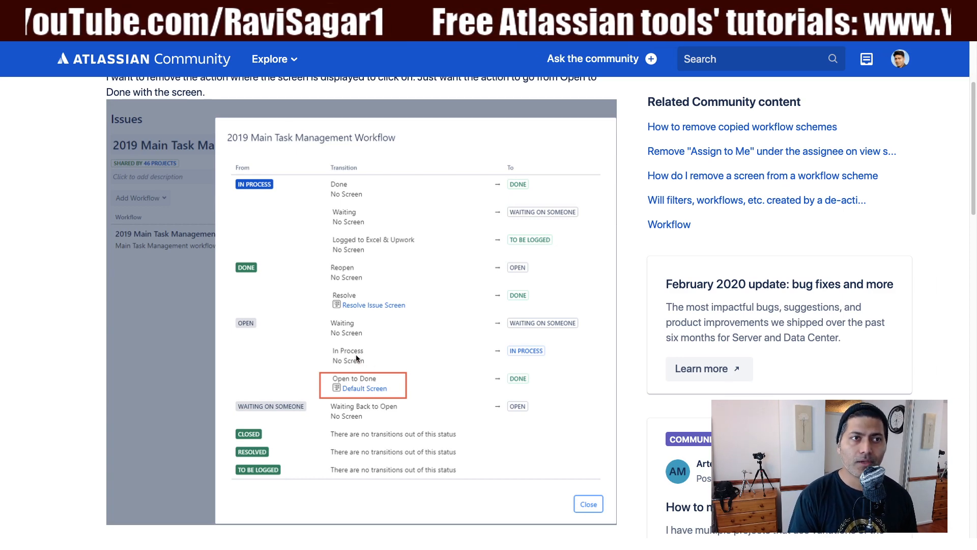
Switch to the Jira projects list and open the project settings of the Bug Tracking project
{"action": "key", "text": "ctrl+Tab"}
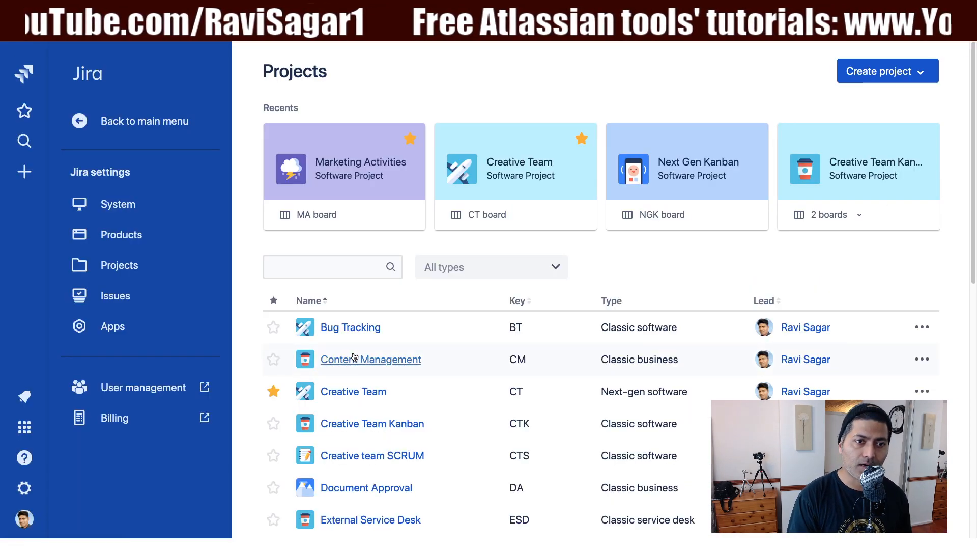
{"action": "scroll", "coordinate": [359, 320], "scroll_direction": "down", "scroll_amount": 1}
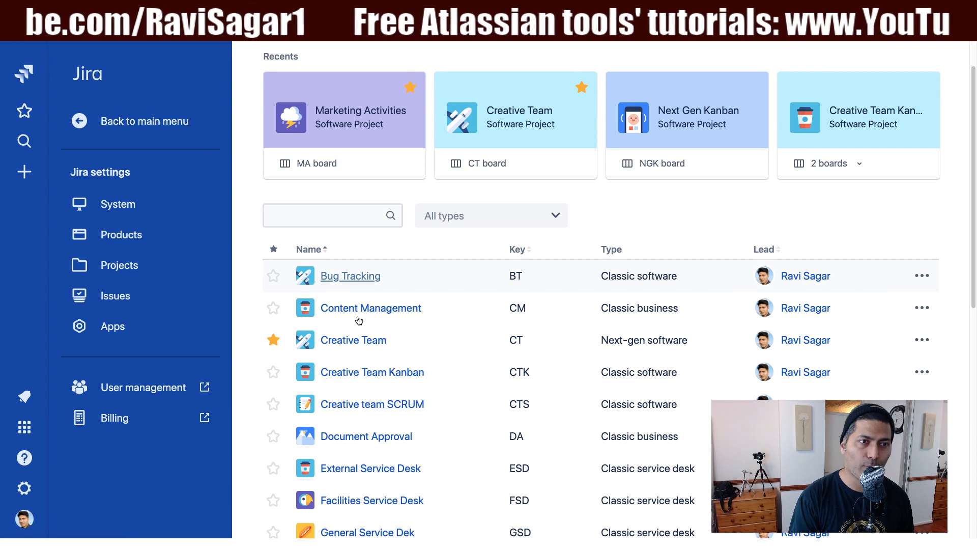
{"action": "left_click", "coordinate": [344, 278]}
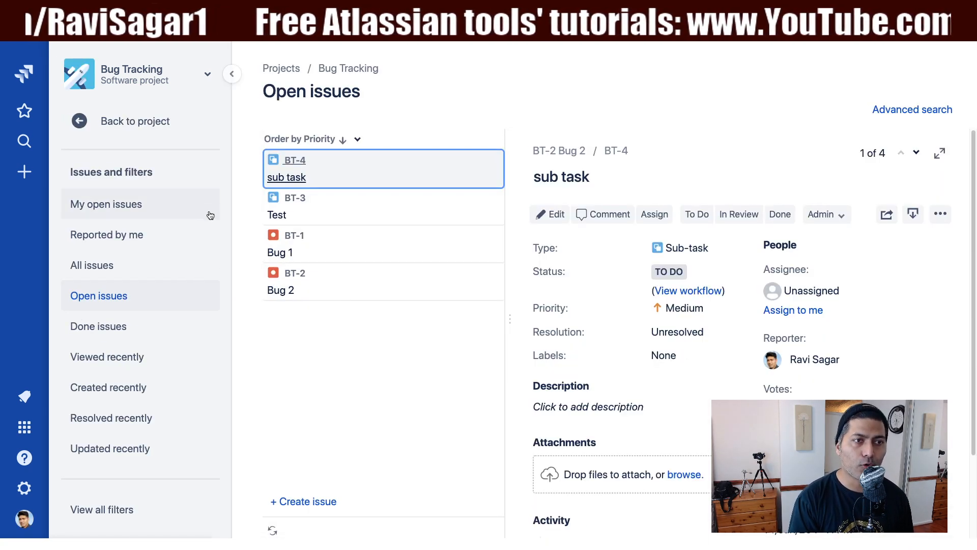
{"action": "left_click", "coordinate": [75, 122]}
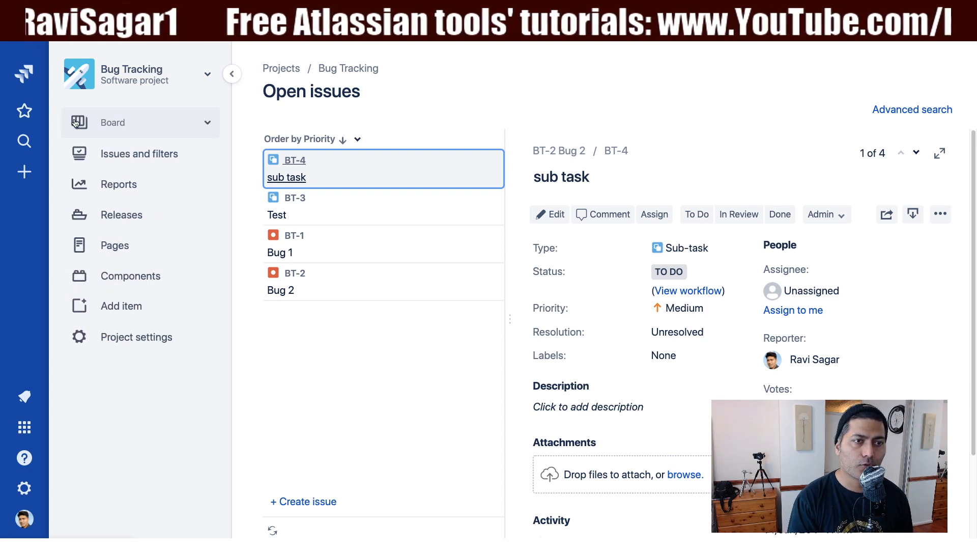
{"action": "left_click", "coordinate": [131, 337]}
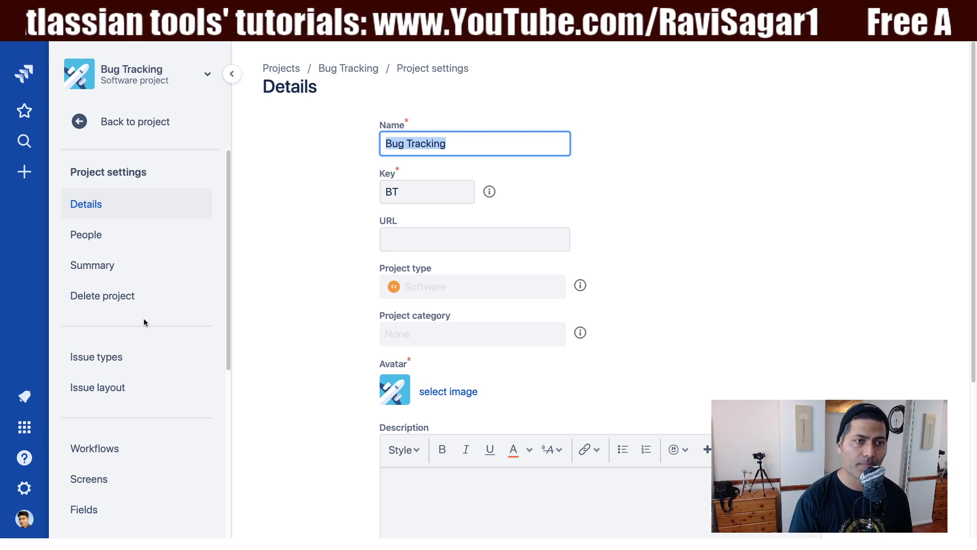
Open the Bug Tracking project's workflows and start editing Software Simplified Workflow for Project BT
{"action": "scroll", "coordinate": [144, 320], "scroll_direction": "down", "scroll_amount": 4}
{"action": "scroll", "coordinate": [144, 321], "scroll_direction": "down", "scroll_amount": 3}
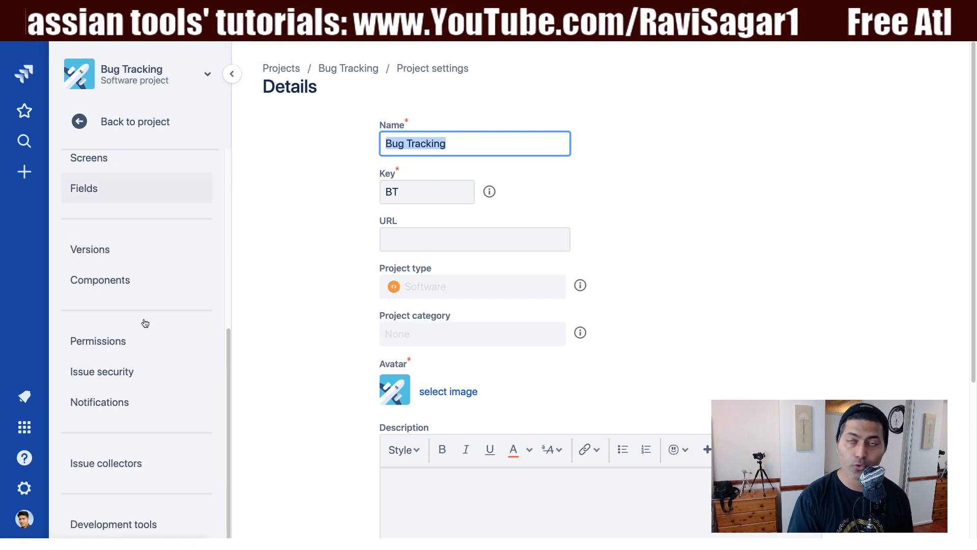
{"action": "scroll", "coordinate": [144, 322], "scroll_direction": "down", "scroll_amount": 4}
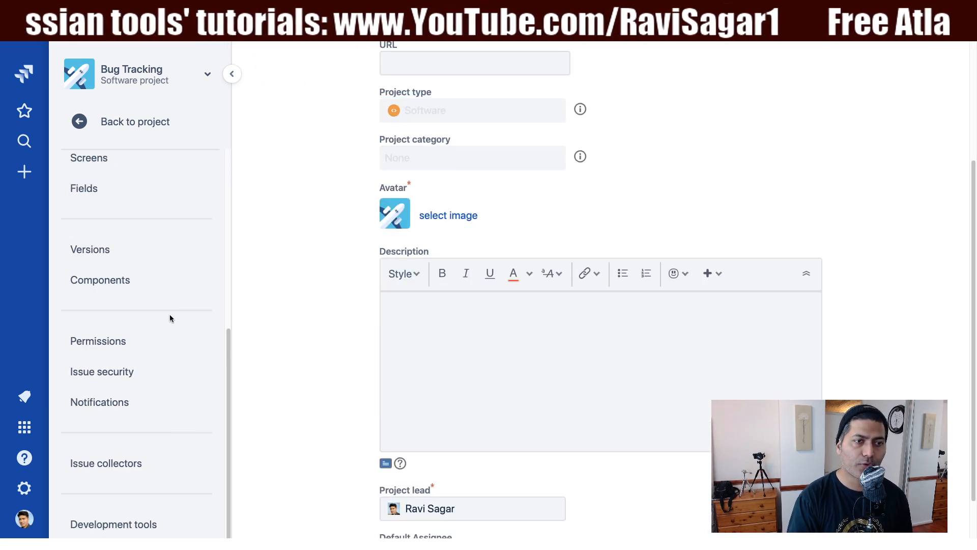
{"action": "scroll", "coordinate": [165, 316], "scroll_direction": "down", "scroll_amount": 2}
{"action": "scroll", "coordinate": [165, 319], "scroll_direction": "up", "scroll_amount": 6}
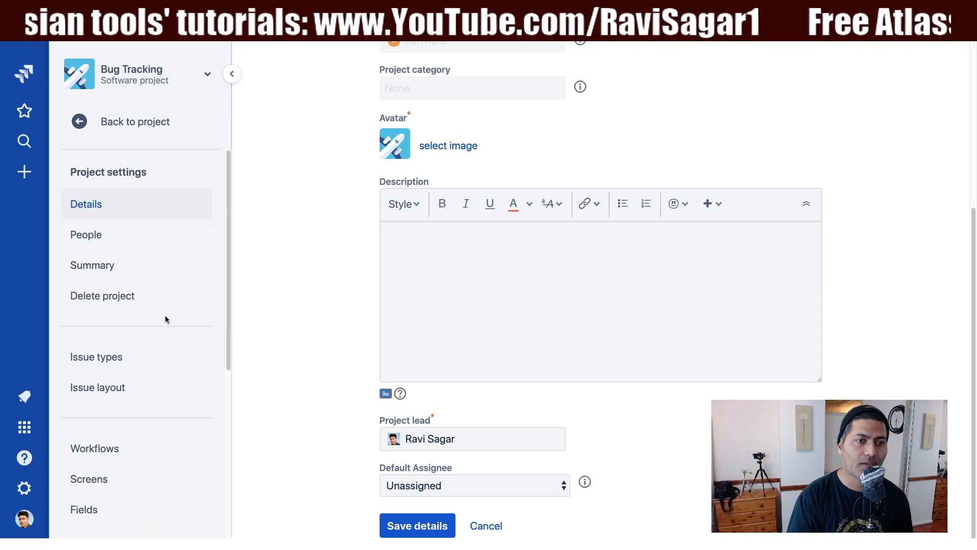
{"action": "scroll", "coordinate": [165, 319], "scroll_direction": "down", "scroll_amount": 4}
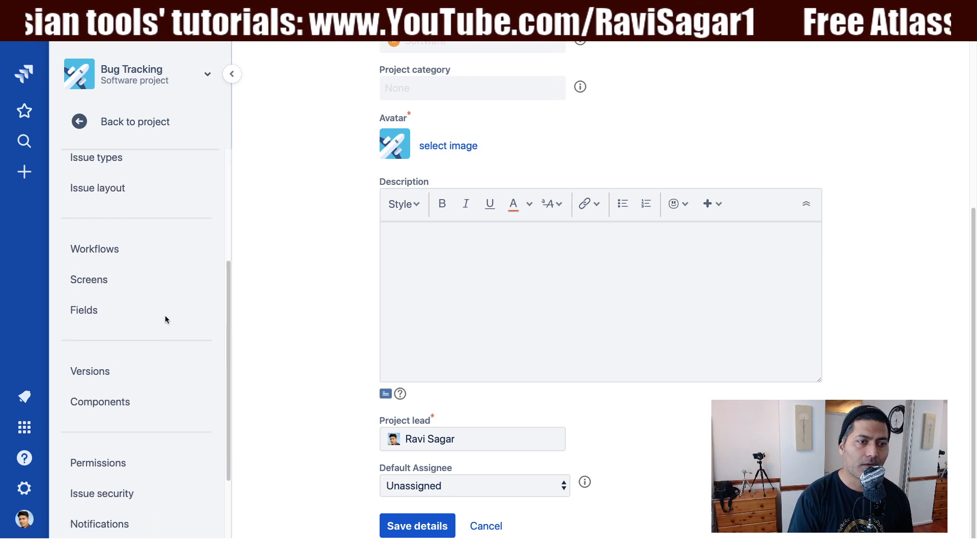
{"action": "left_click", "coordinate": [107, 253]}
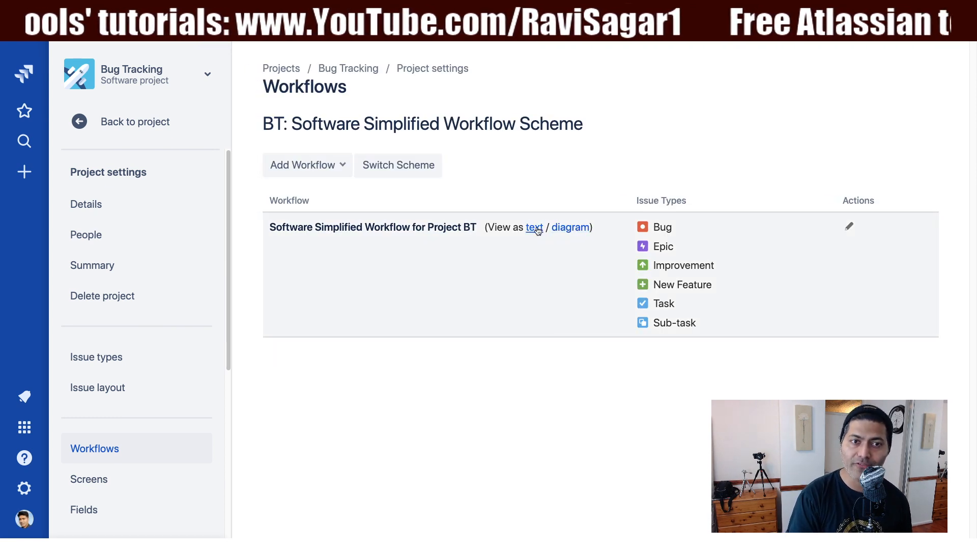
{"action": "left_click", "coordinate": [850, 228]}
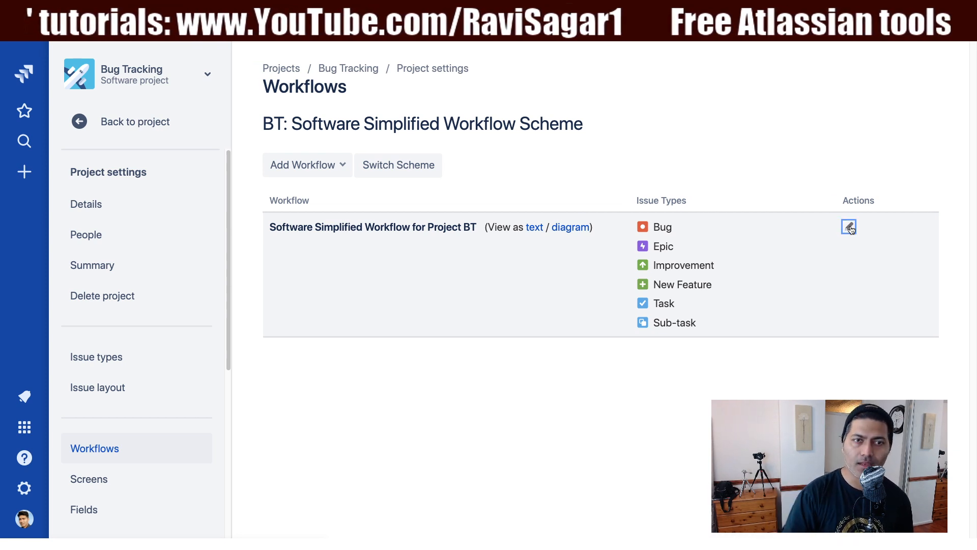
{"action": "scroll", "coordinate": [738, 279], "scroll_direction": "up", "scroll_amount": 7}
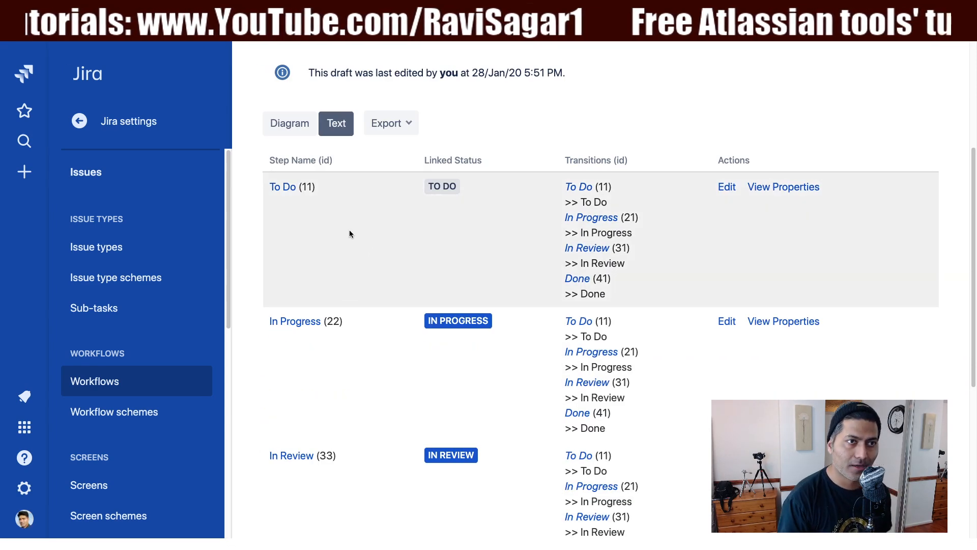
Recheck the workflow screenshot in the community question, then examine the draft workflow's steps, linked statuses and transitions
{"action": "left_click", "coordinate": [193, 12]}
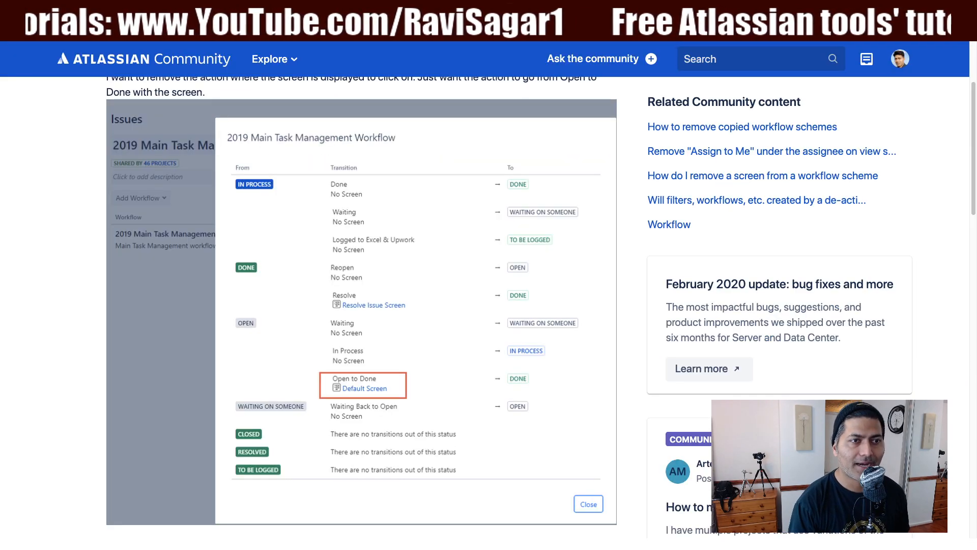
{"action": "left_click", "coordinate": [315, 11]}
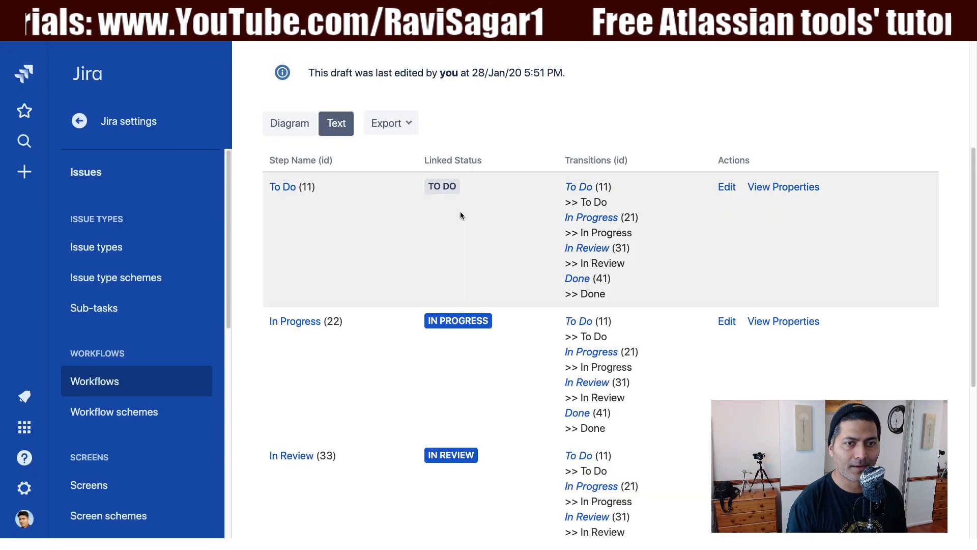
{"action": "scroll", "coordinate": [463, 212], "scroll_direction": "down", "scroll_amount": 3}
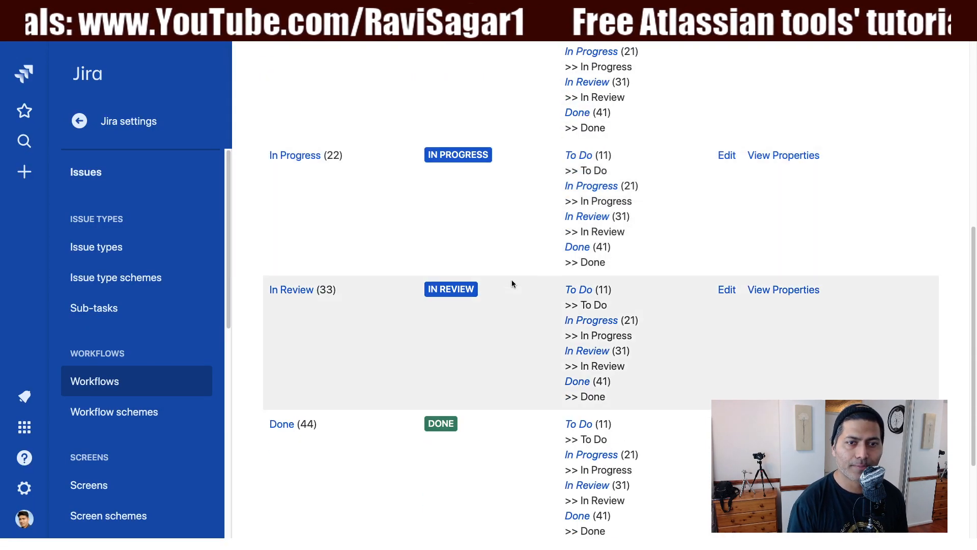
{"action": "scroll", "coordinate": [504, 278], "scroll_direction": "up", "scroll_amount": 4}
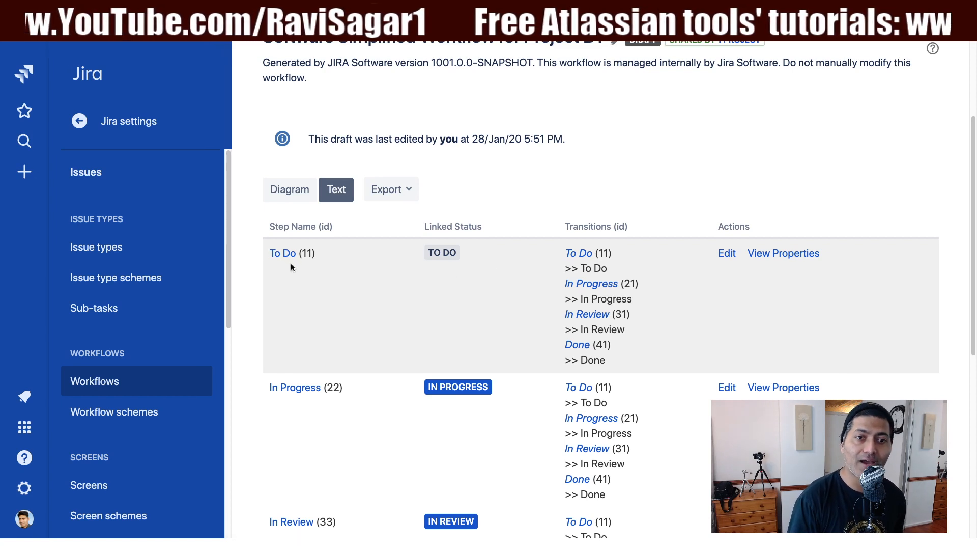
{"action": "scroll", "coordinate": [474, 369], "scroll_direction": "down", "scroll_amount": 1}
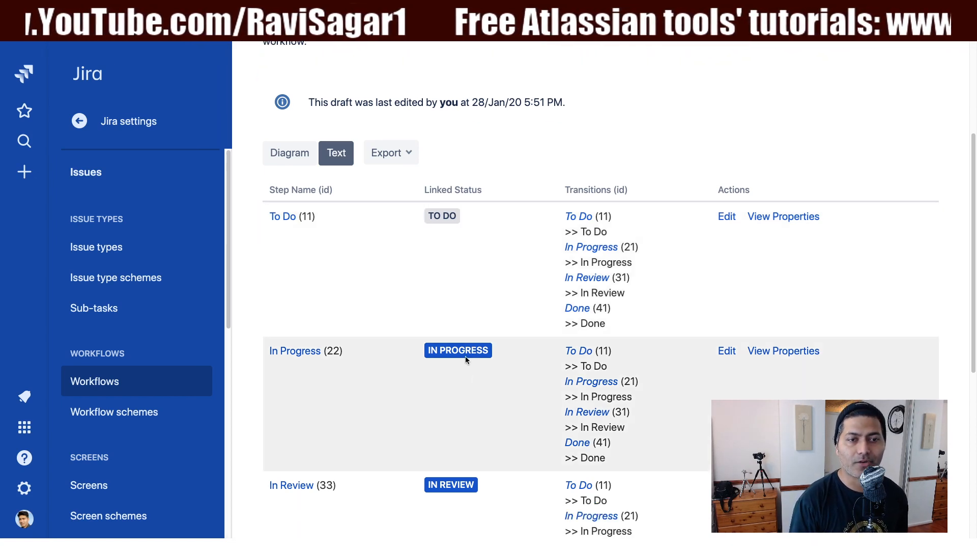
{"action": "scroll", "coordinate": [463, 377], "scroll_direction": "down", "scroll_amount": 1}
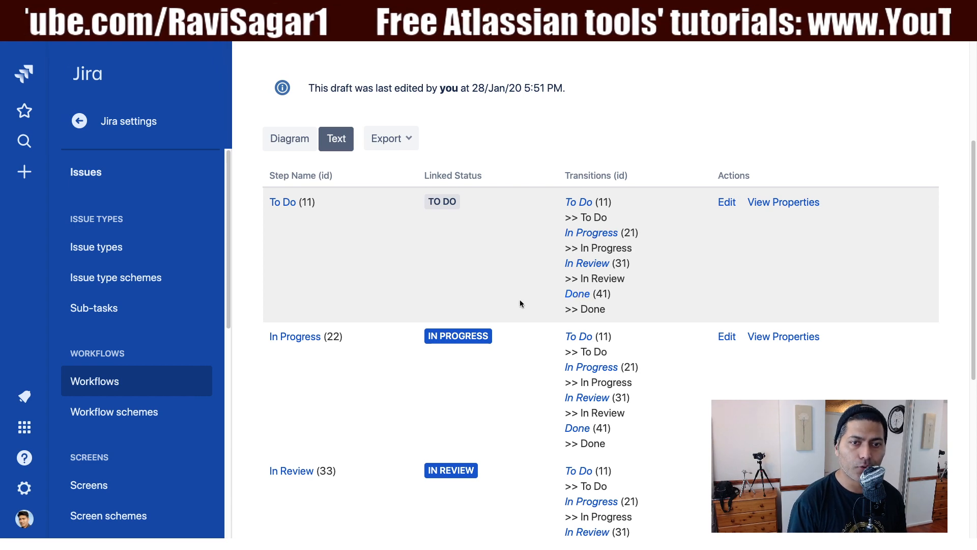
Open the Done transition of the To Do step and check its availability and assigned screen
{"action": "left_click", "coordinate": [580, 294]}
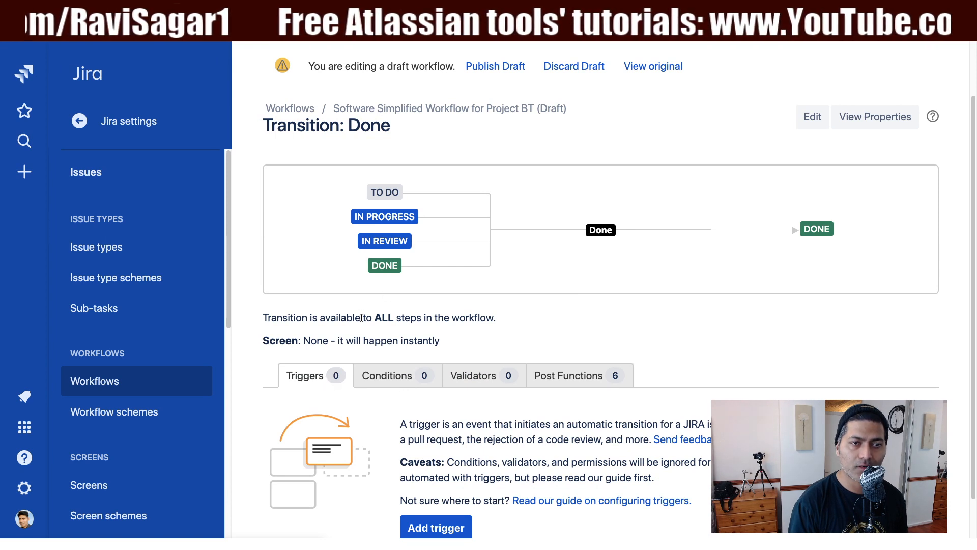
{"action": "triple_click", "coordinate": [328, 319]}
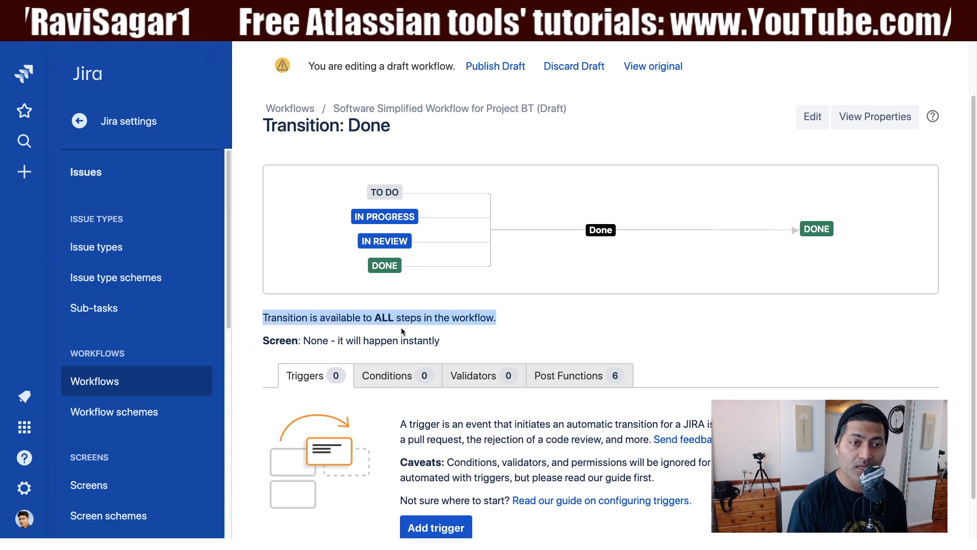
{"action": "double_click", "coordinate": [324, 341]}
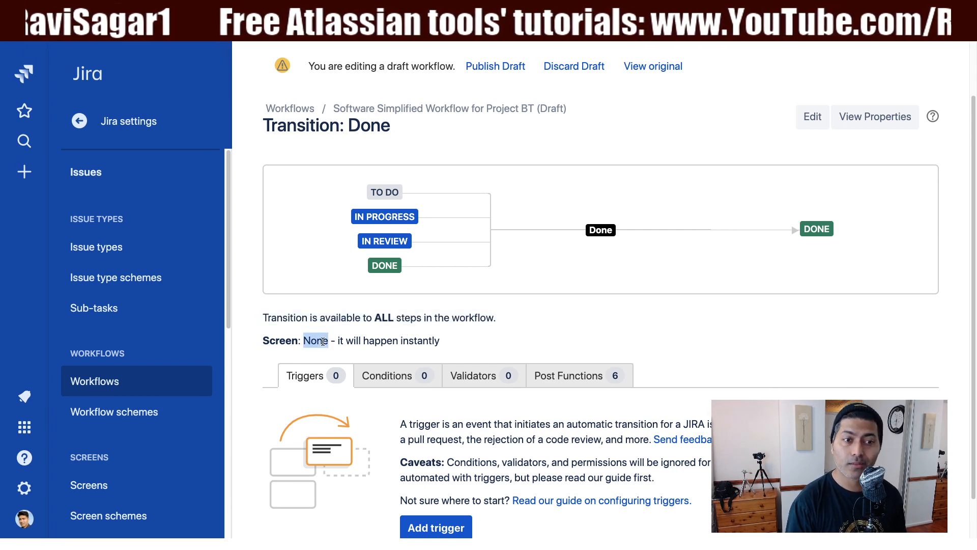
{"action": "triple_click", "coordinate": [324, 341]}
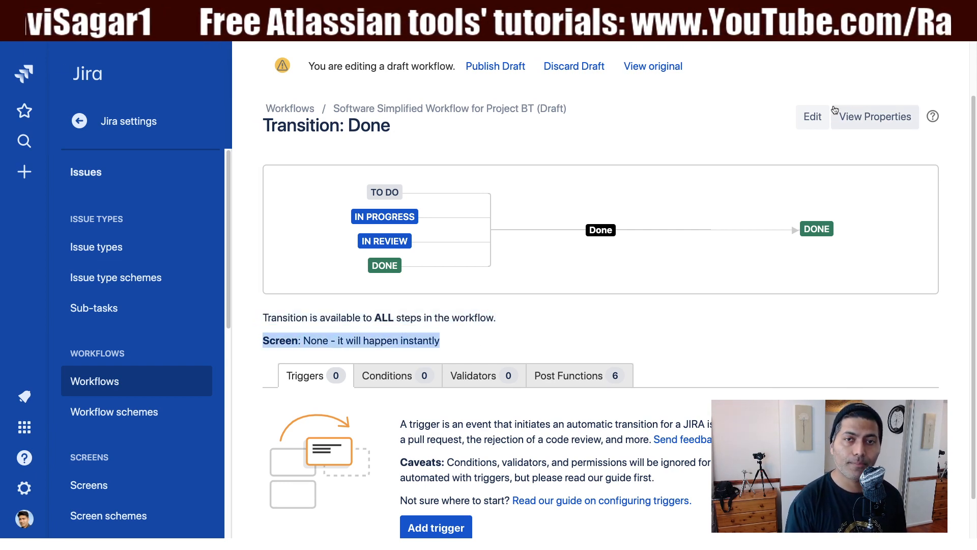
Set the Done transition's view to Default Screen, save the update and check the transition's screen assignment
{"action": "left_click", "coordinate": [815, 118]}
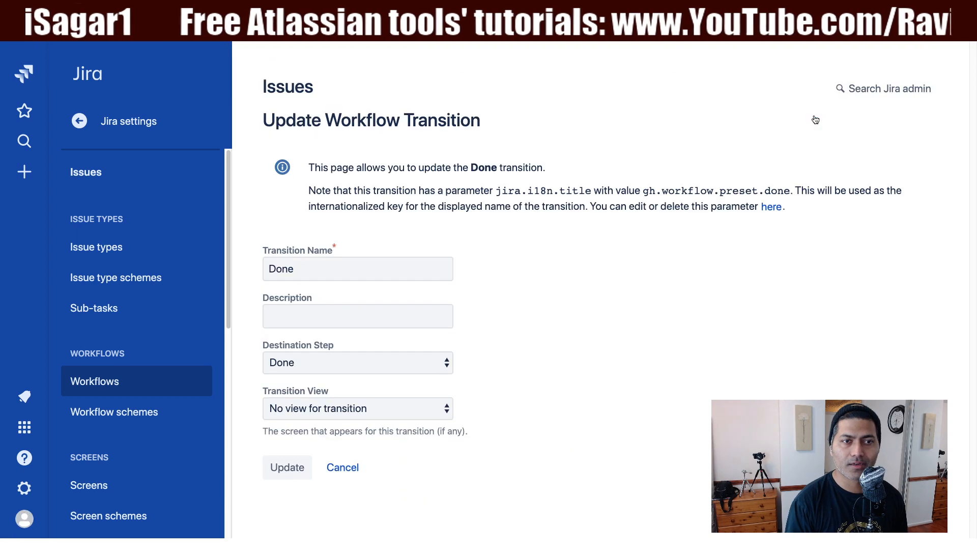
{"action": "left_click", "coordinate": [398, 411]}
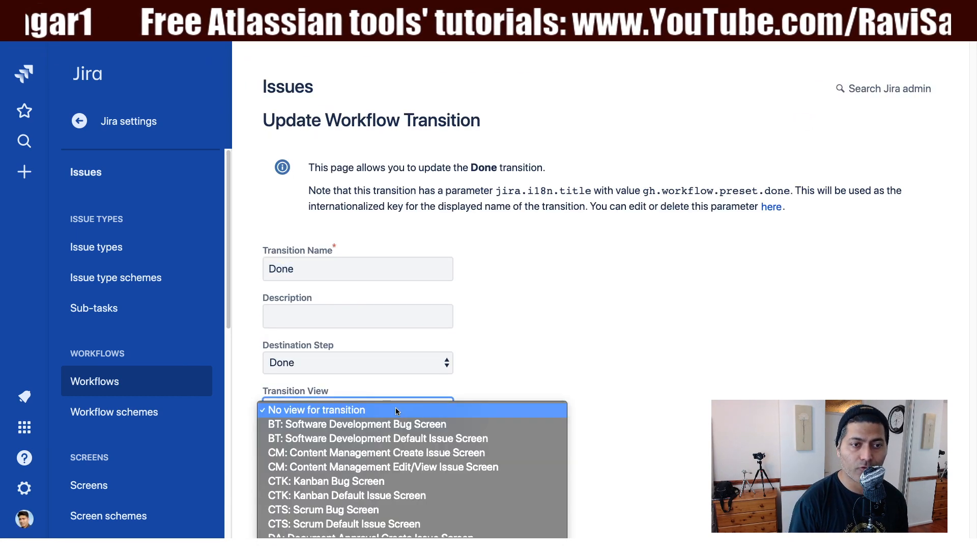
{"action": "scroll", "coordinate": [396, 412], "scroll_direction": "down", "scroll_amount": 5}
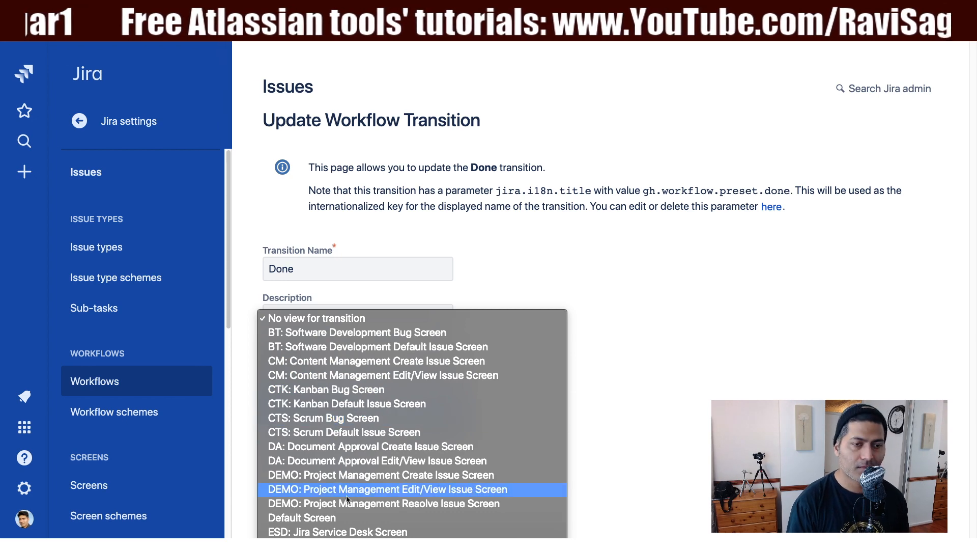
{"action": "left_click", "coordinate": [322, 518]}
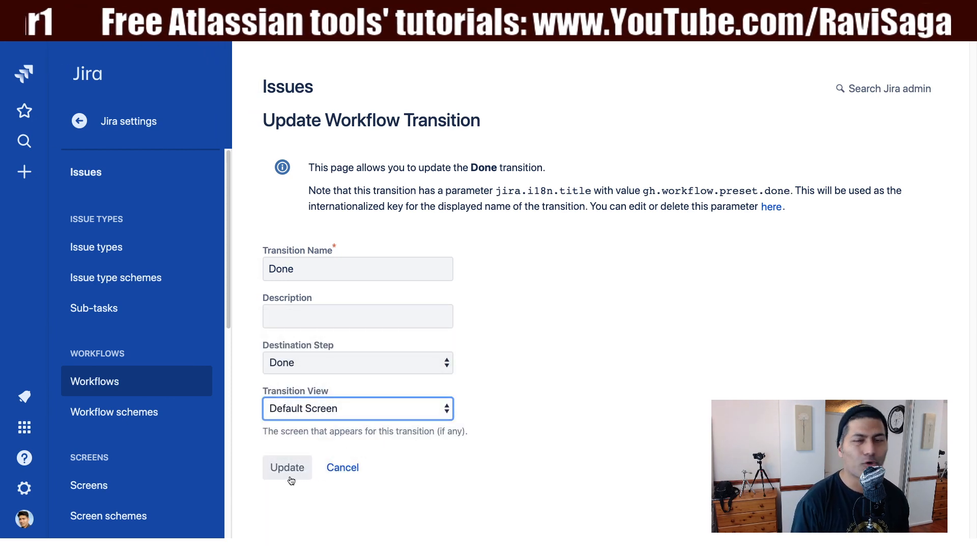
{"action": "left_click", "coordinate": [284, 475]}
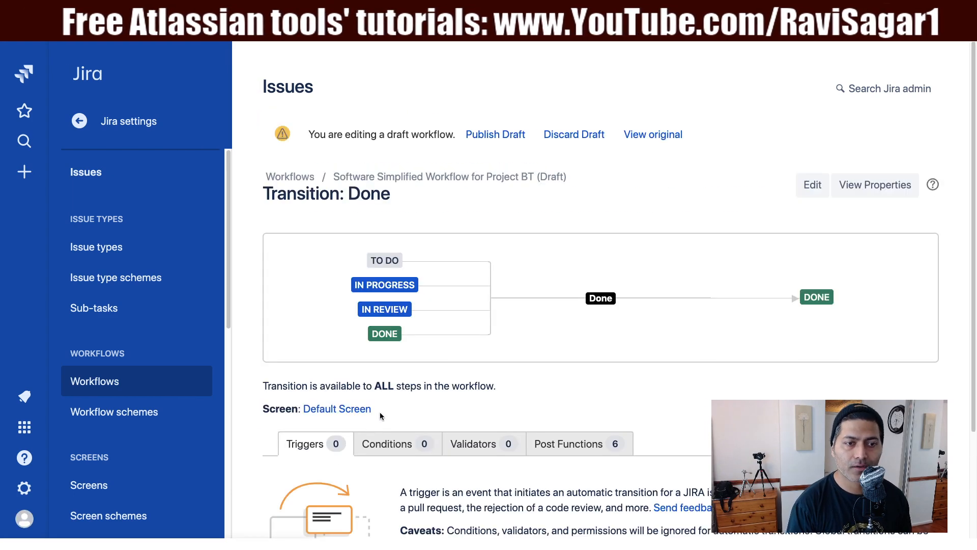
{"action": "scroll", "coordinate": [383, 412], "scroll_direction": "down", "scroll_amount": 3}
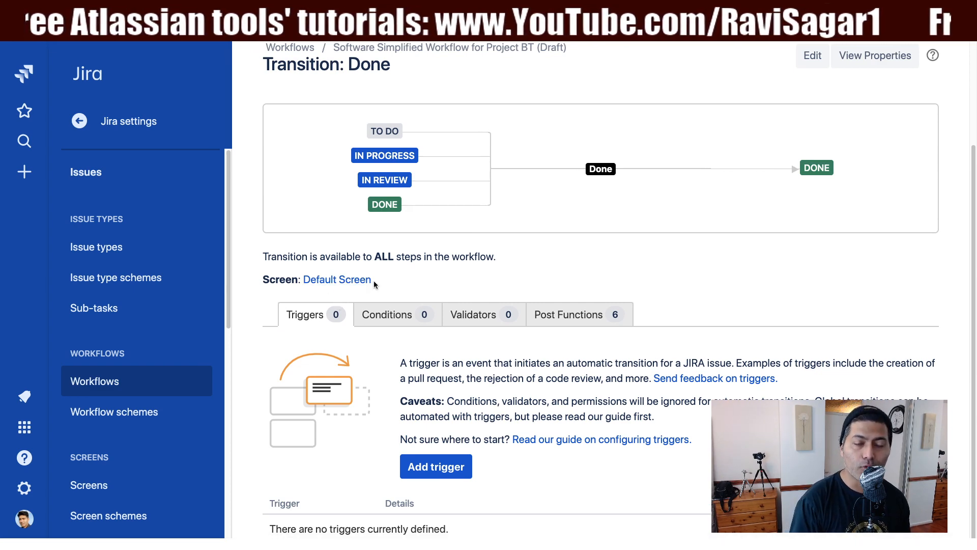
{"action": "left_click_drag", "start_coordinate": [375, 280], "coordinate": [262, 280]}
{"action": "scroll", "coordinate": [397, 259], "scroll_direction": "up", "scroll_amount": 3}
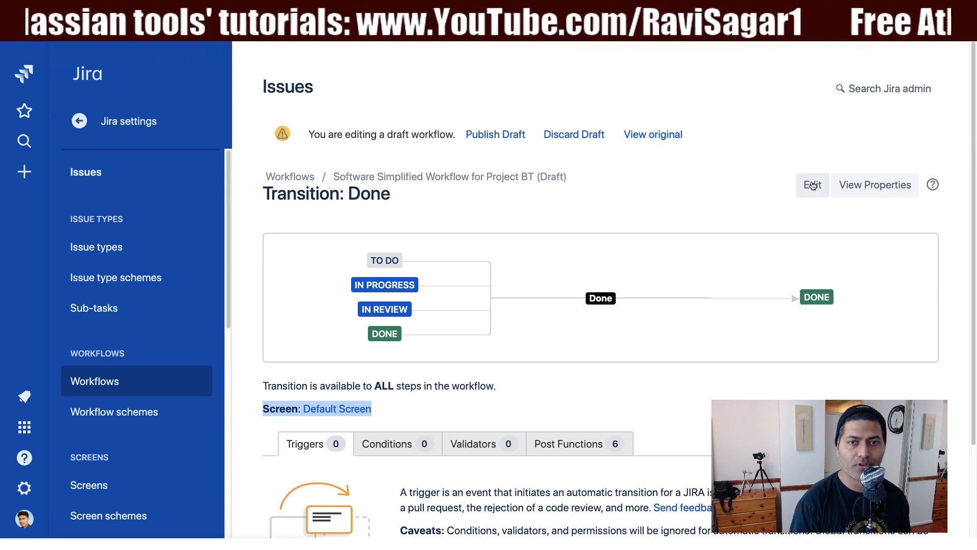
Return to the draft workflow and open the To Do step's In Progress transition to check its screen
{"action": "left_click", "coordinate": [473, 176]}
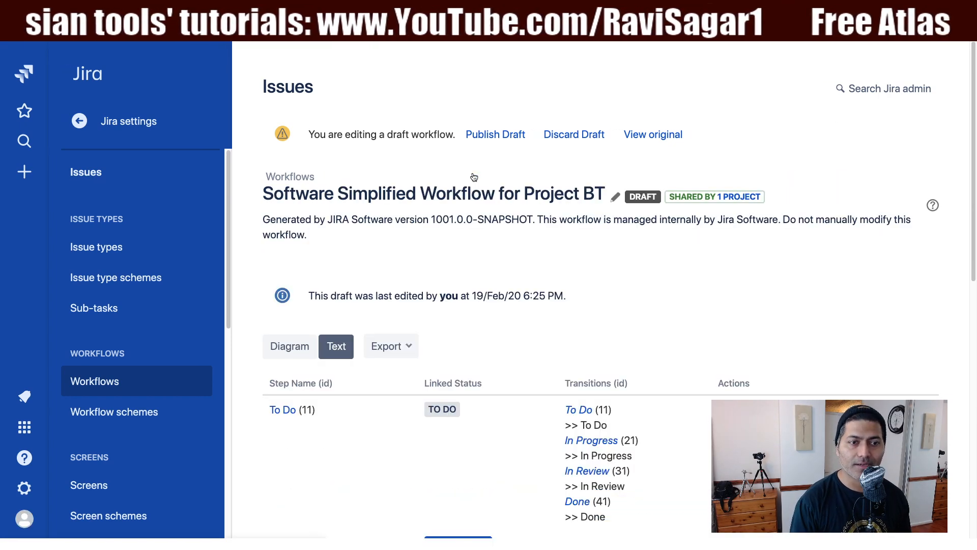
{"action": "scroll", "coordinate": [576, 321], "scroll_direction": "up", "scroll_amount": 10}
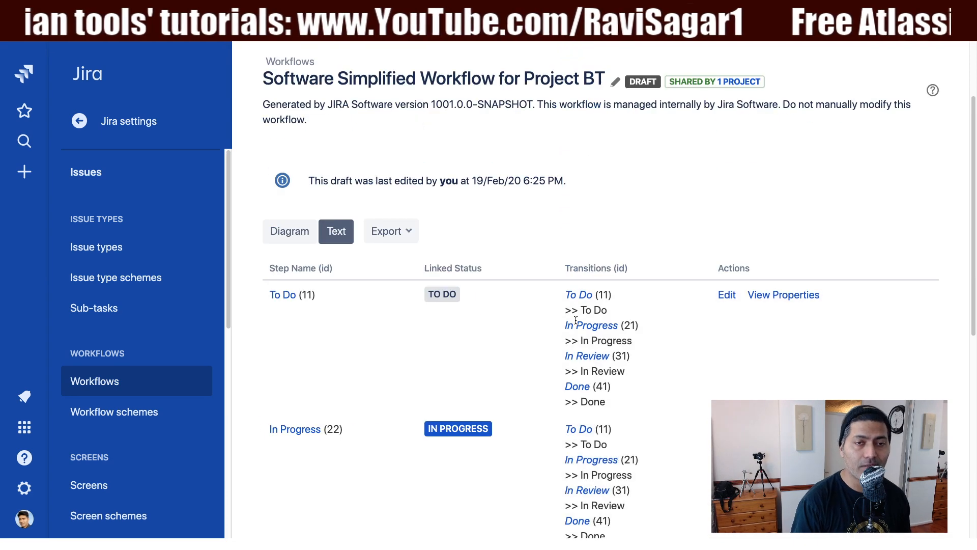
{"action": "scroll", "coordinate": [575, 321], "scroll_direction": "down", "scroll_amount": 4}
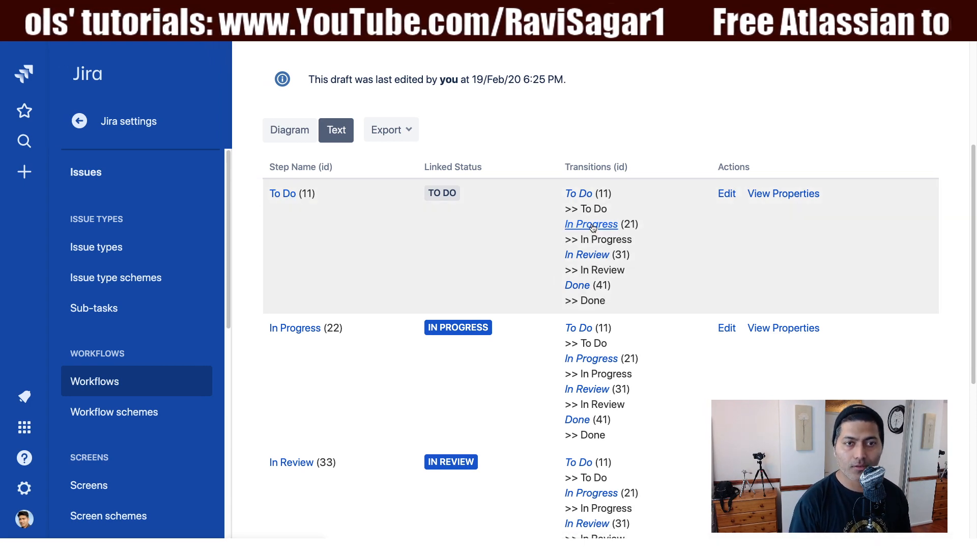
{"action": "left_click", "coordinate": [593, 225]}
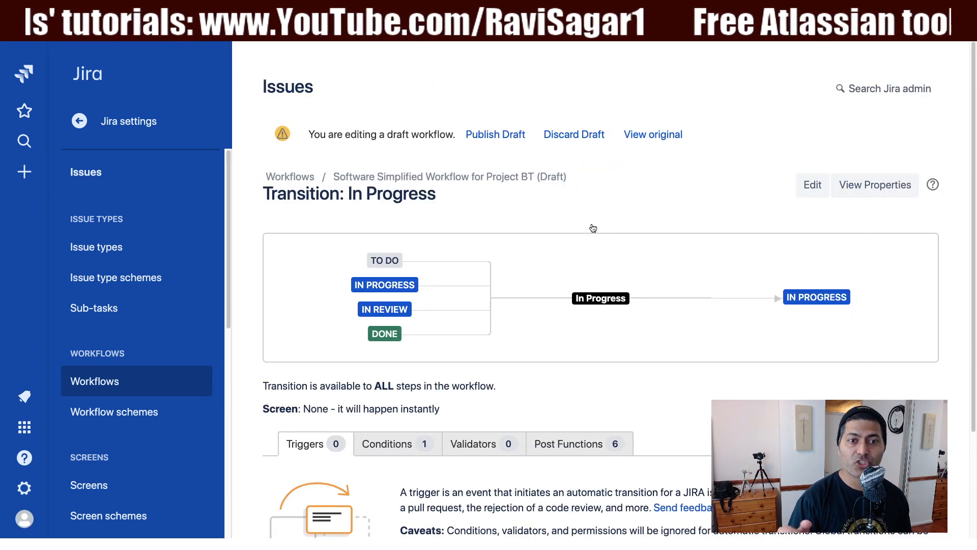
{"action": "triple_click", "coordinate": [329, 408]}
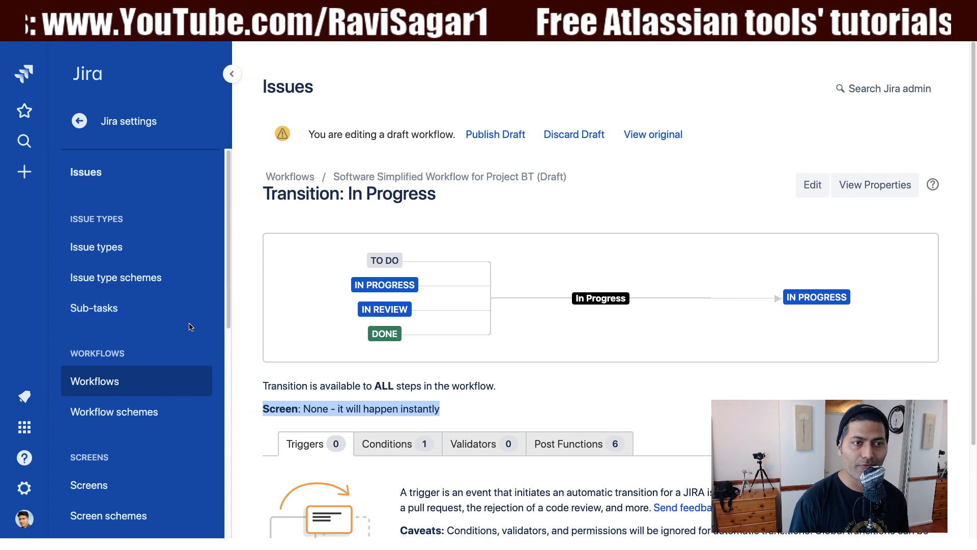
Leave the In Progress transition of the draft workflow and return to the Jira projects overview
{"action": "left_click", "coordinate": [77, 121]}
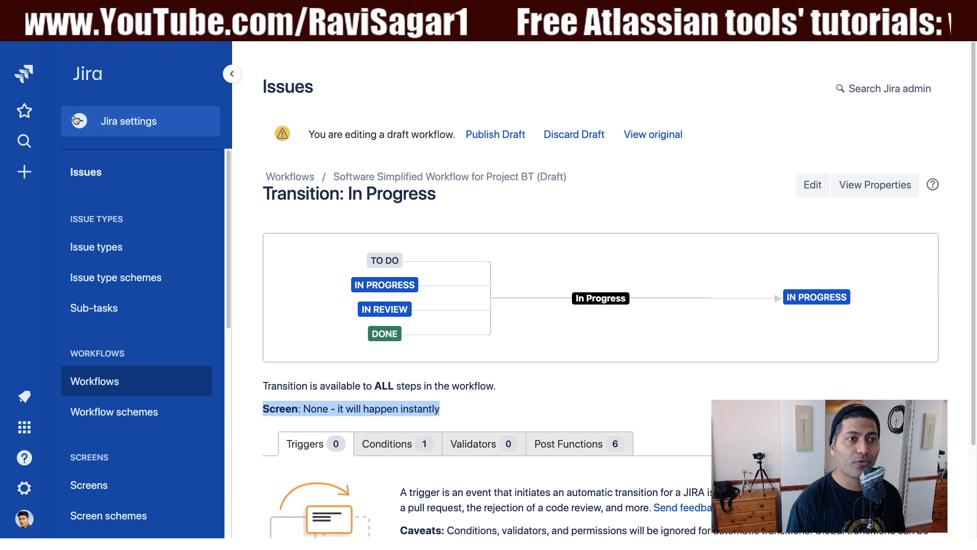
{"action": "left_click", "coordinate": [77, 121]}
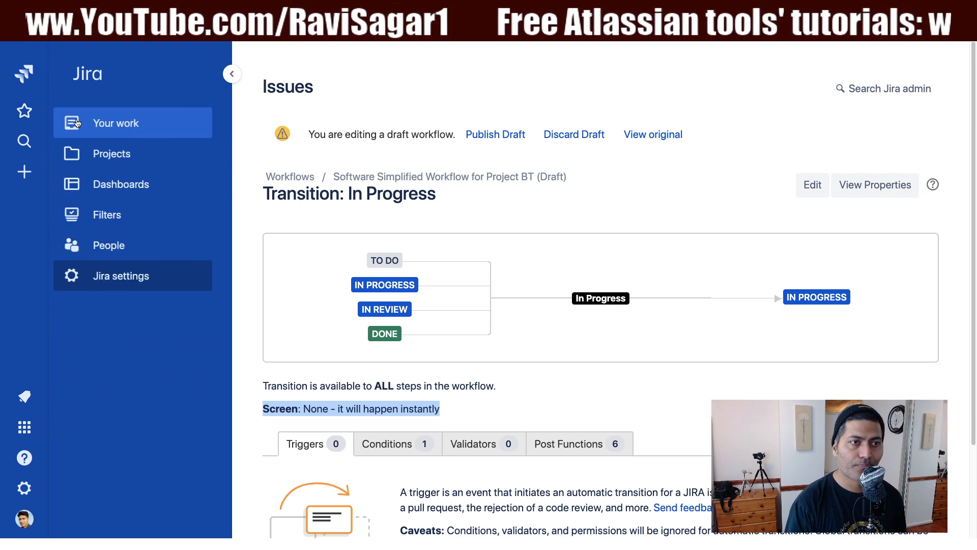
{"action": "left_click", "coordinate": [26, 75]}
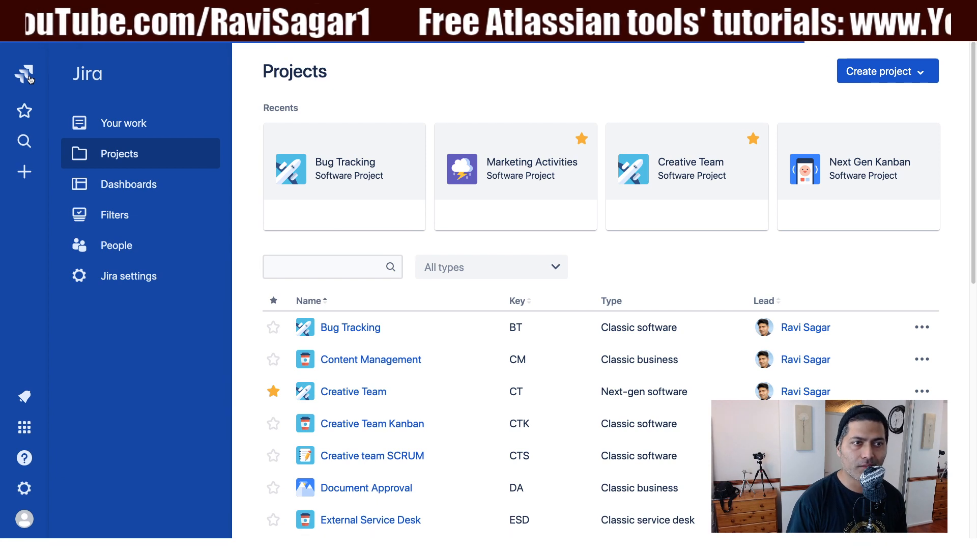
Open the Workflows page in Jira's issue administration and look through the list of active workflows
{"action": "left_click", "coordinate": [141, 278]}
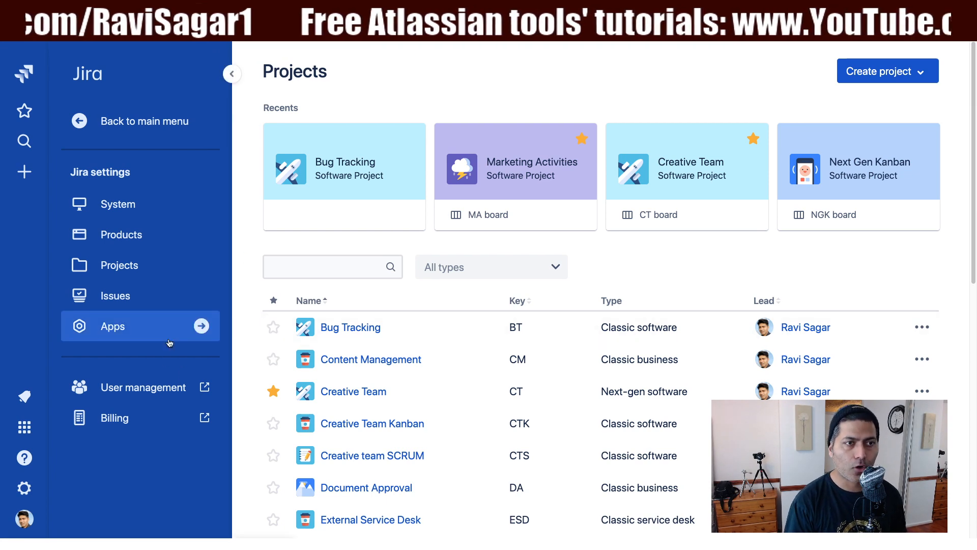
{"action": "left_click", "coordinate": [118, 295]}
{"action": "scroll", "coordinate": [118, 295], "scroll_direction": "down", "scroll_amount": 5}
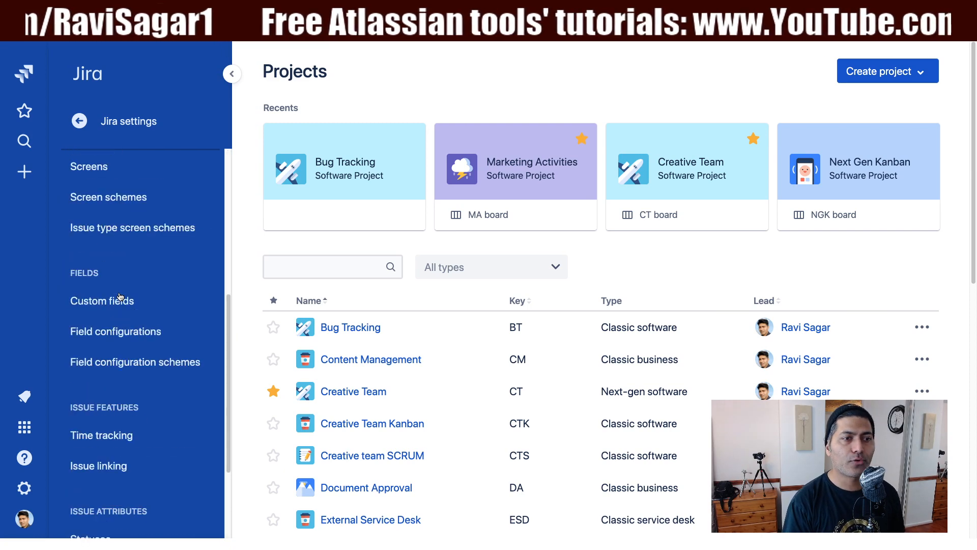
{"action": "scroll", "coordinate": [117, 293], "scroll_direction": "up", "scroll_amount": 3}
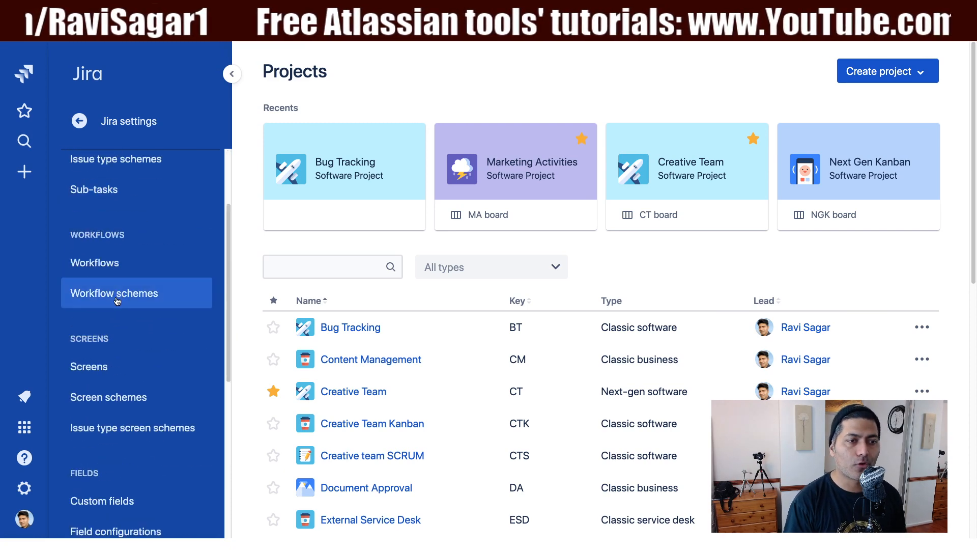
{"action": "left_click", "coordinate": [111, 259]}
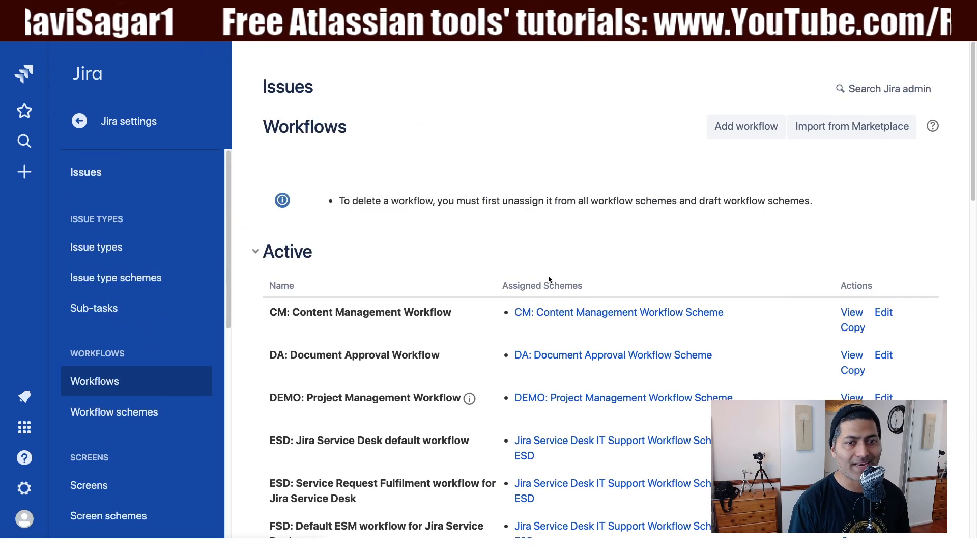
{"action": "scroll", "coordinate": [549, 278], "scroll_direction": "down", "scroll_amount": 7}
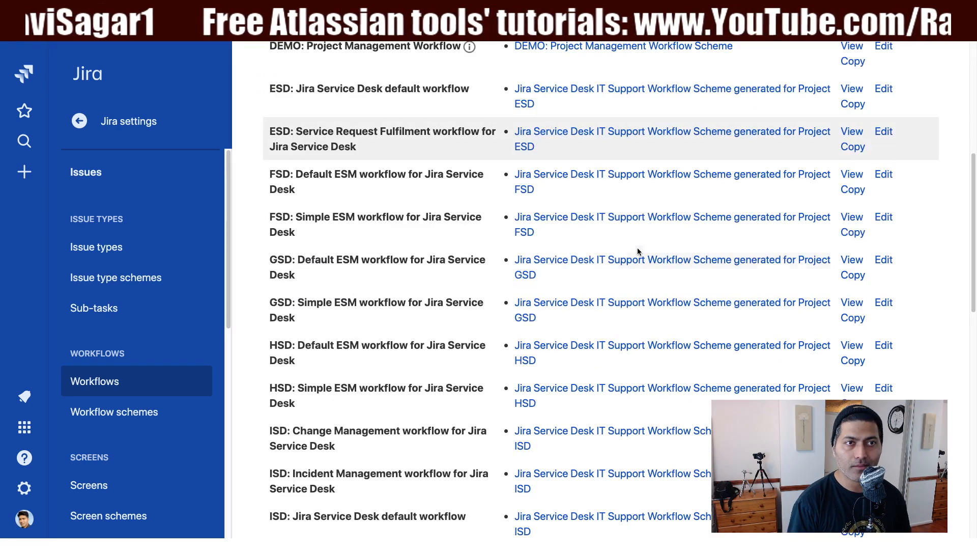